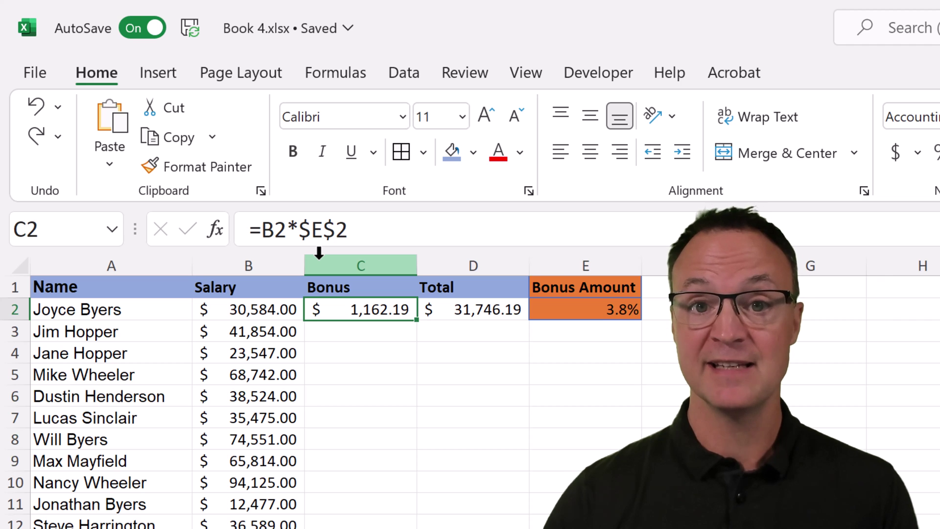
- Enter =B2+C2 in Total cell D2, which shows $30,584.00 while Bonus is empty
click(462, 309)
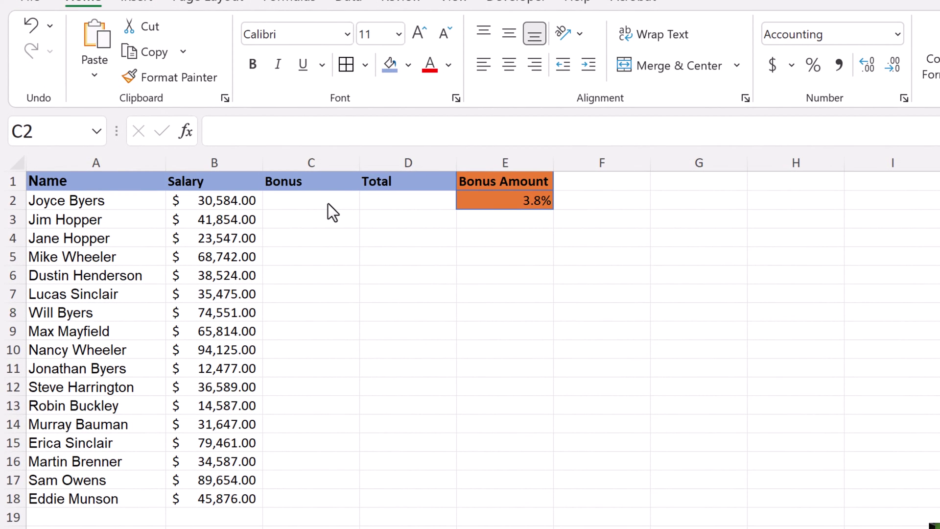
key(F2)
click(380, 200)
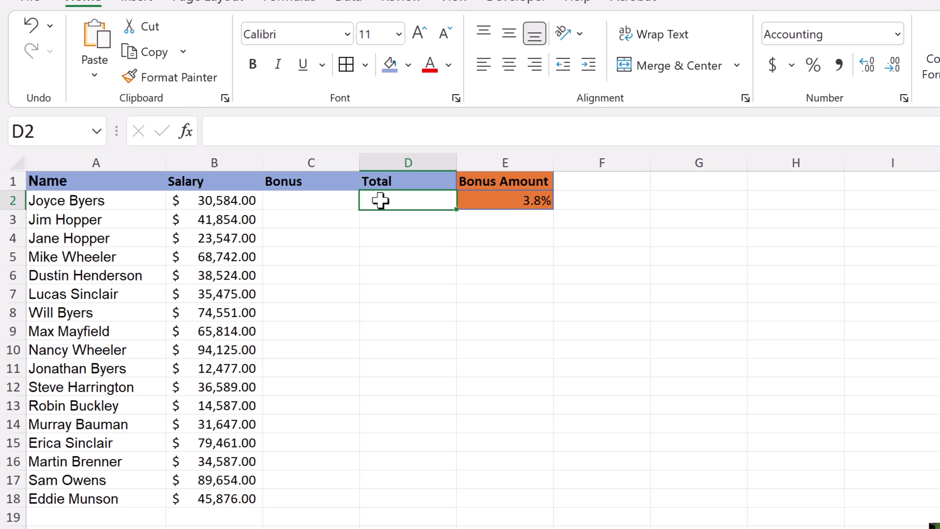
text(=)
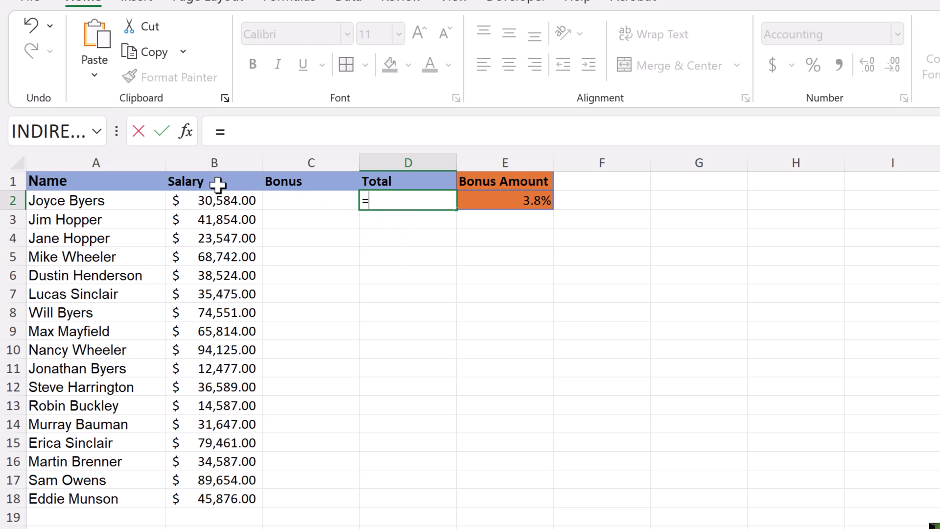
click(218, 200)
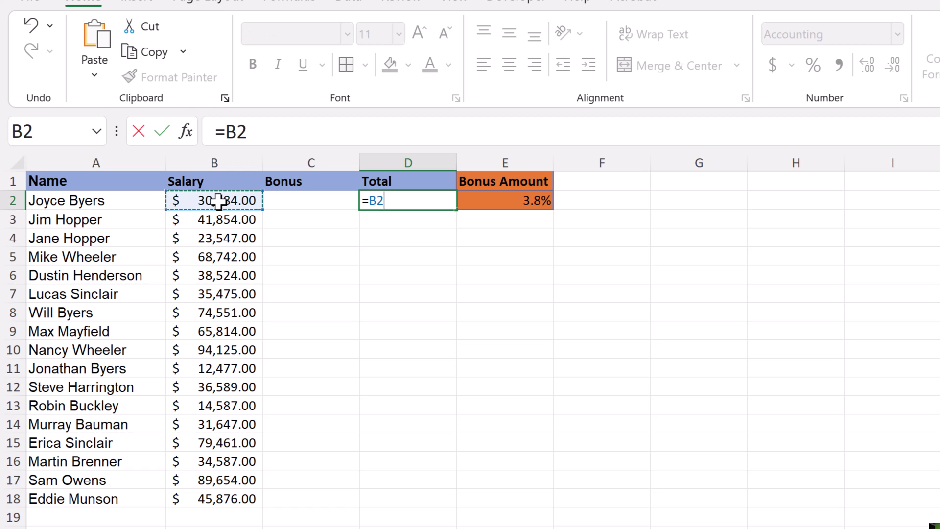
text(+)
click(286, 199)
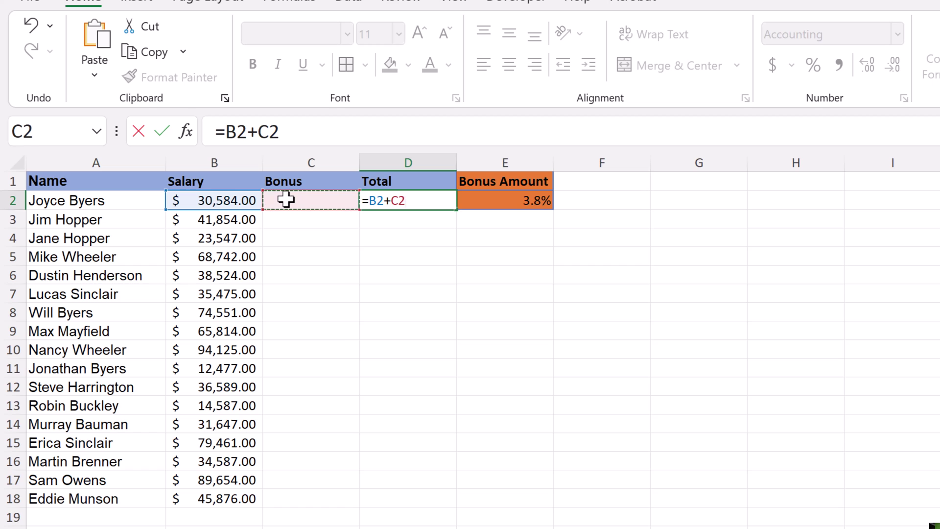
key(Return)
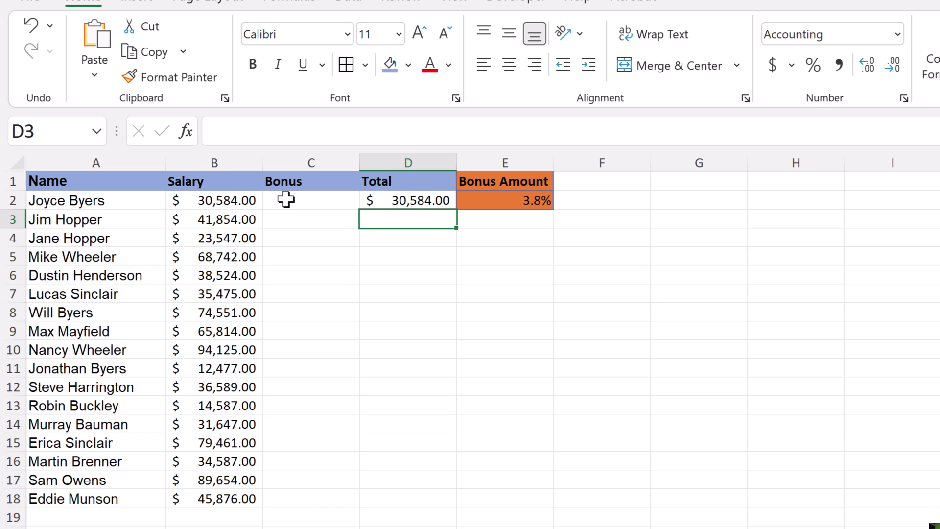
click(435, 202)
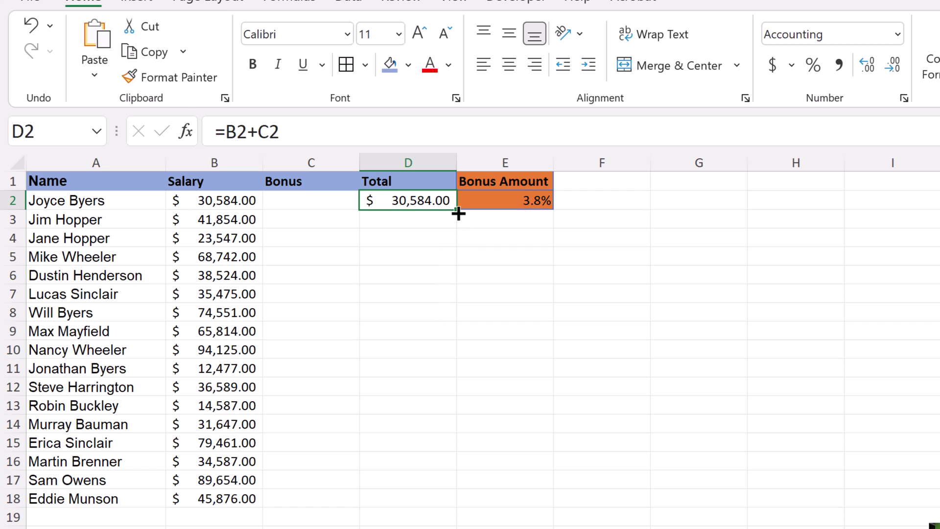
- Fill the D2 Total formula down to D18 and check the relative formulas in D3 and D4
double_click(458, 214)
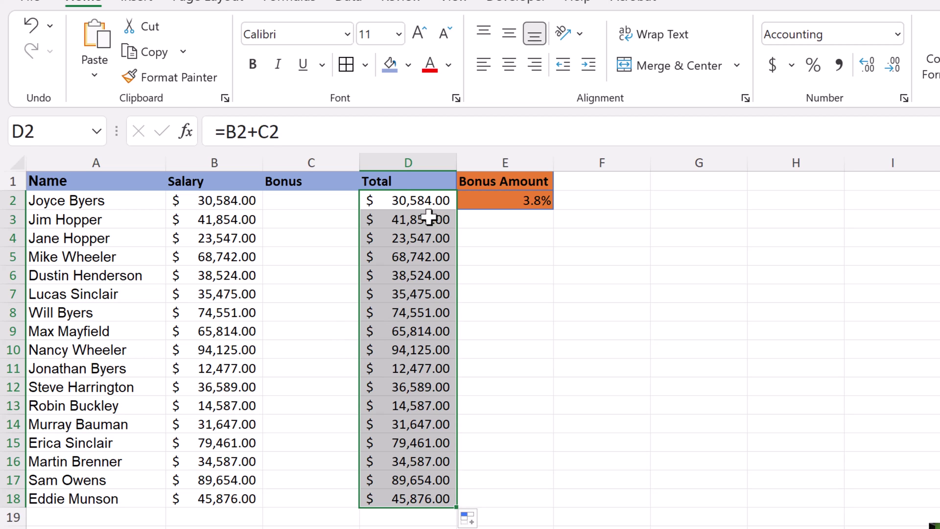
click(430, 216)
click(414, 197)
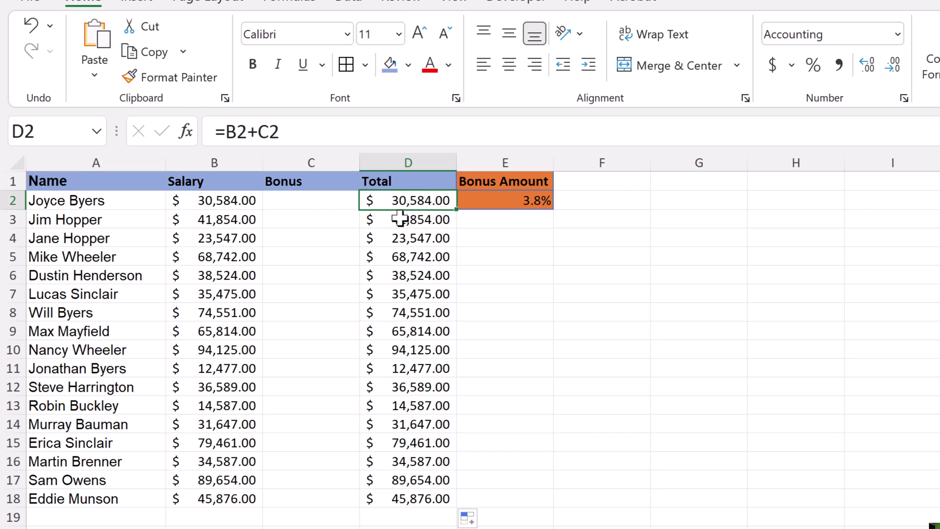
click(411, 221)
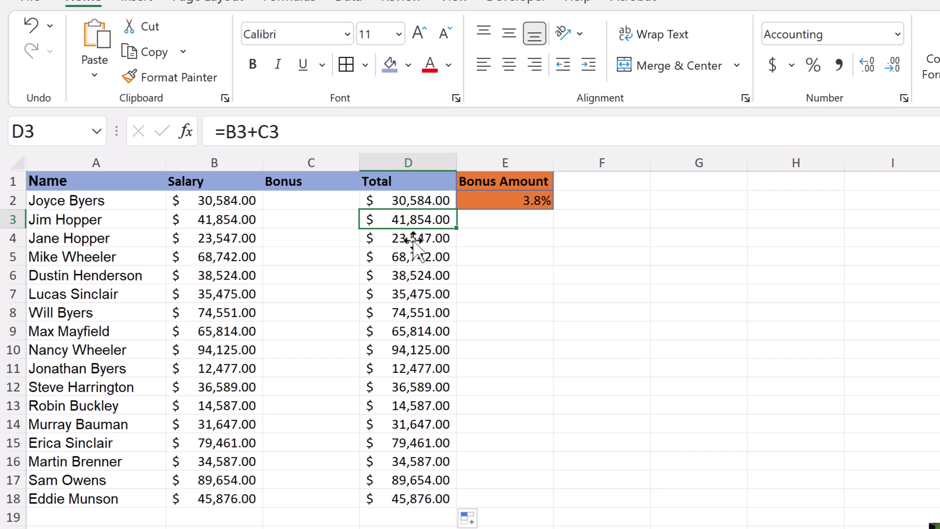
click(413, 240)
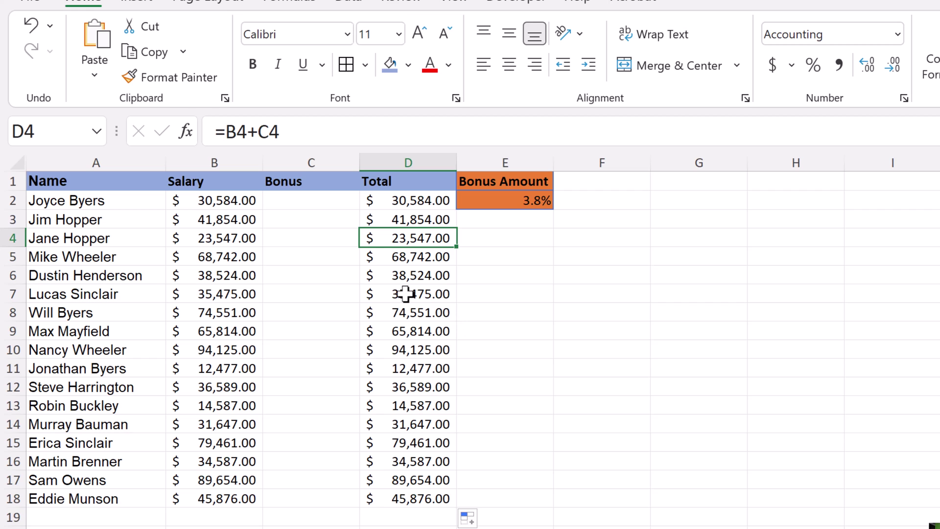
click(512, 201)
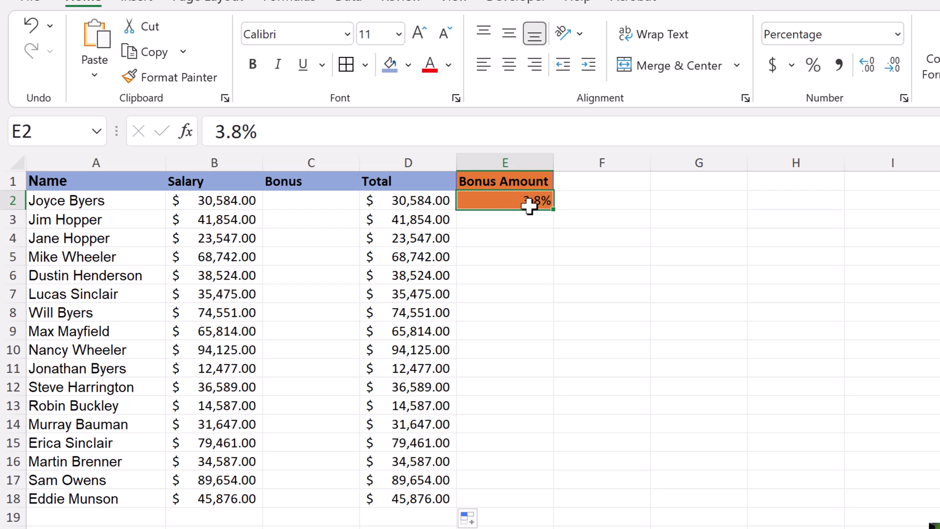
- Enter =B2*E2 in Bonus cell C2, giving a $1,162.19 bonus and a $31,746.19 Total
click(321, 205)
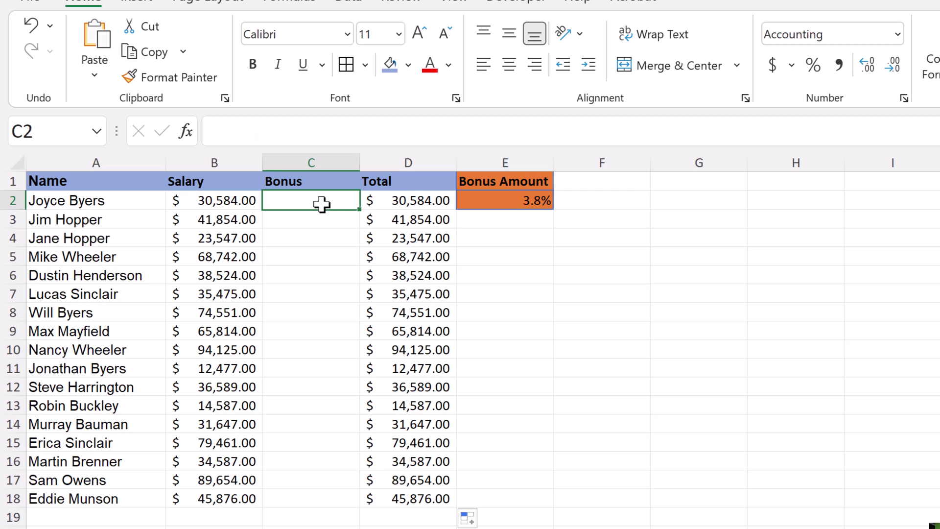
text(=)
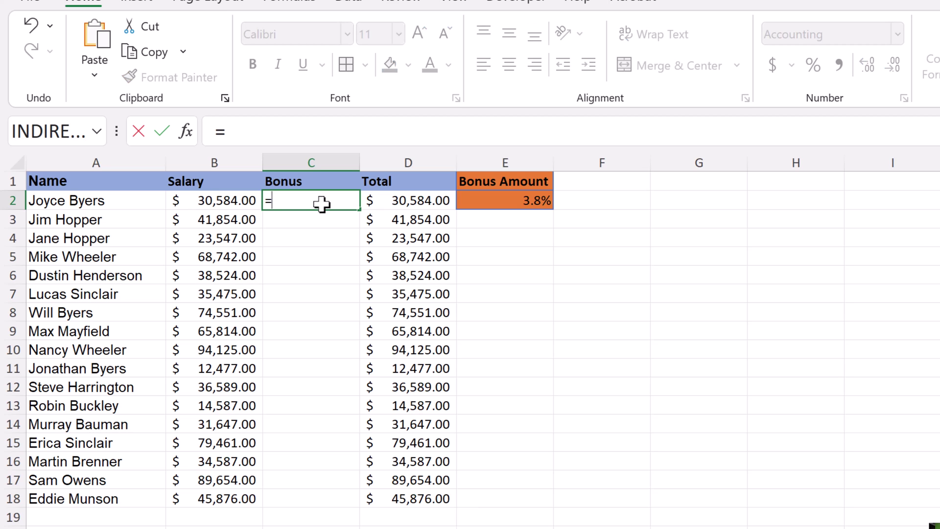
click(219, 200)
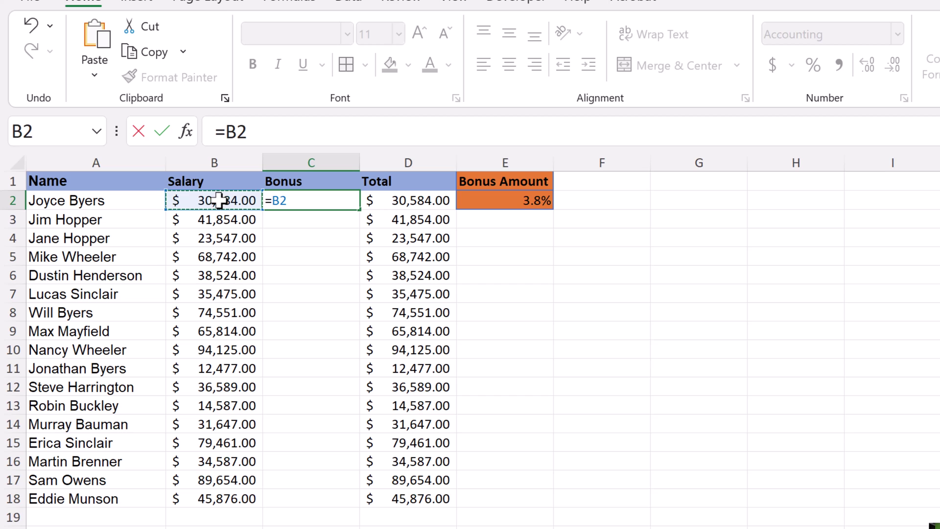
text(*)
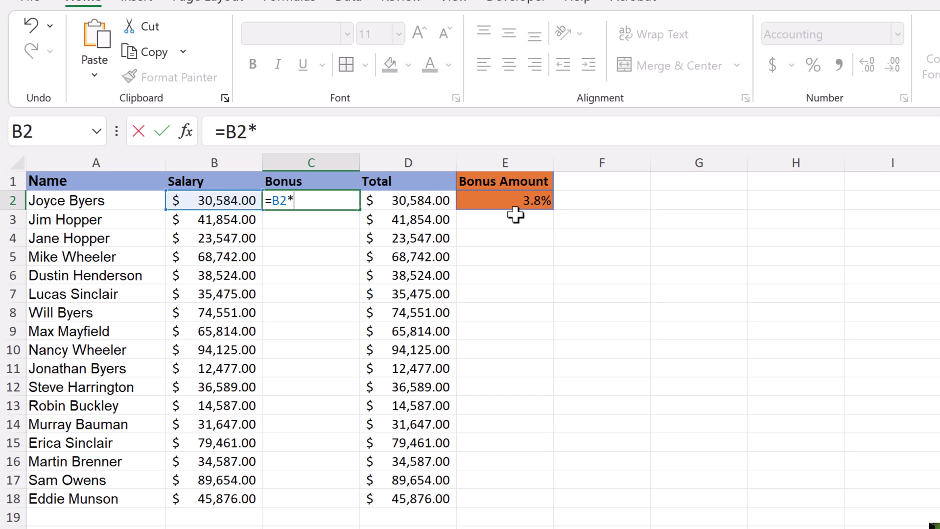
click(515, 200)
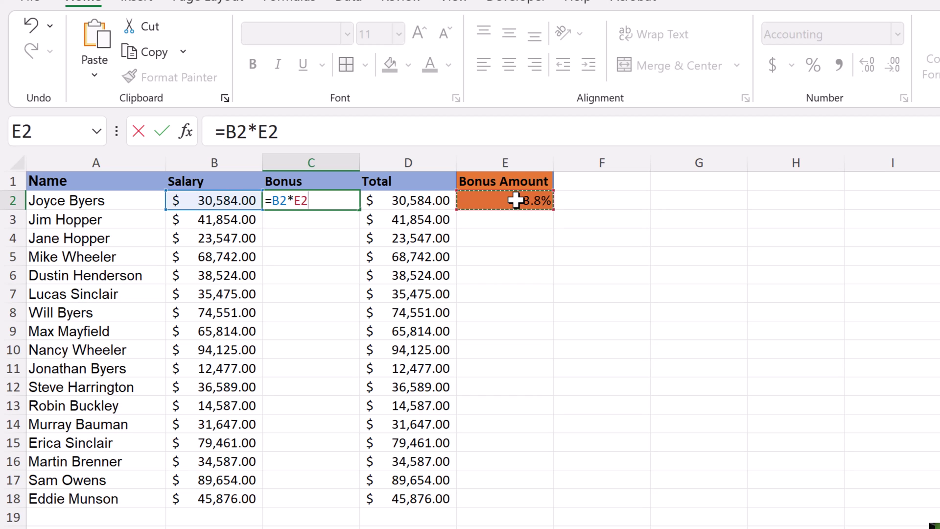
key(Return)
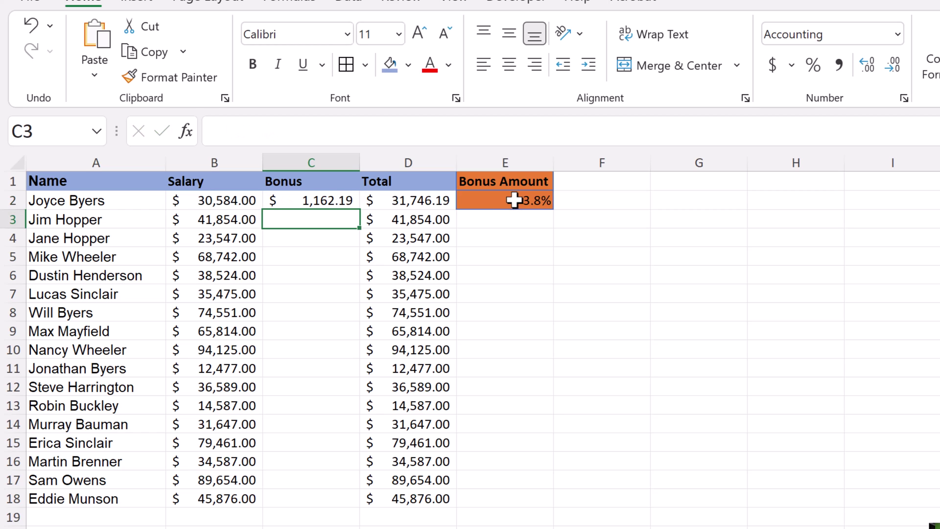
click(327, 199)
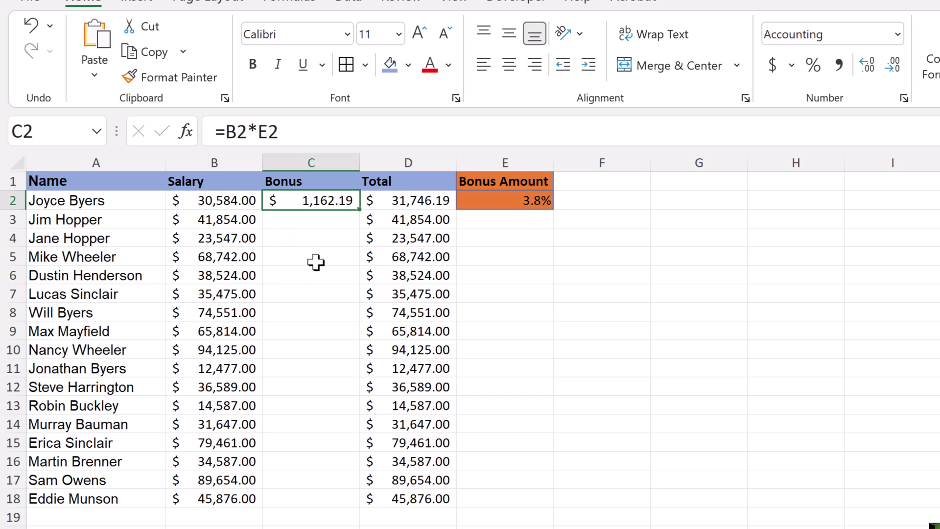
- Fill the Bonus formula down to C18 and inspect C3 and C4, whose rate reference shifted to E3 and E4
double_click(361, 210)
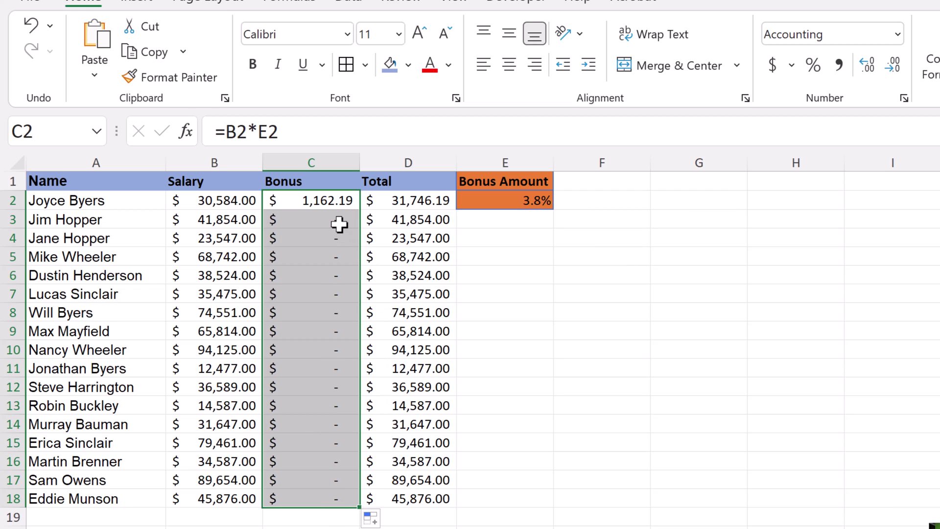
click(339, 220)
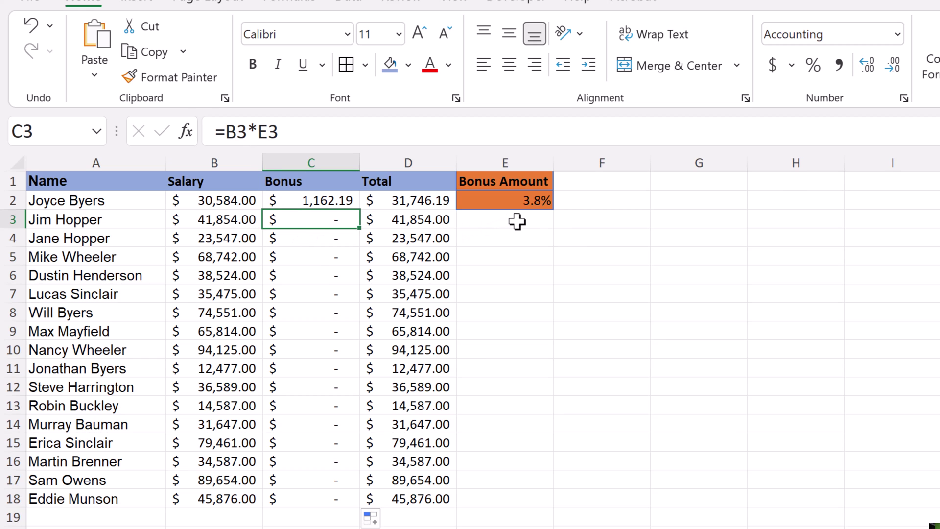
click(324, 242)
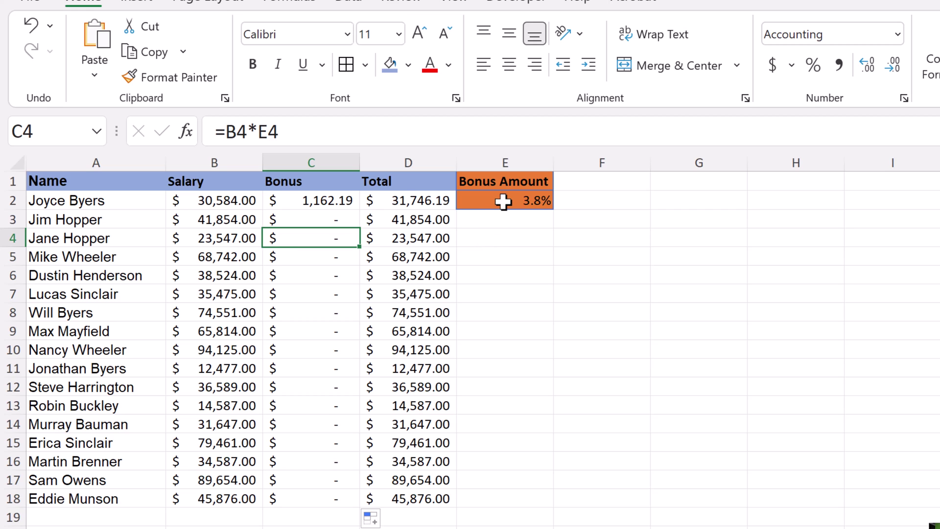
click(333, 201)
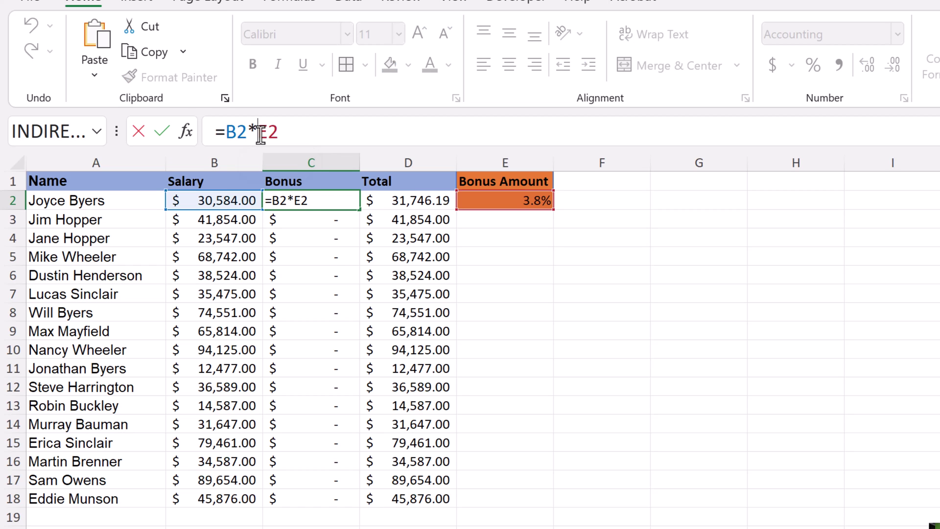
- Lock C2's rate reference as =B2*$E$2 and refill the Bonus column down to C18
text($)
key(Right)
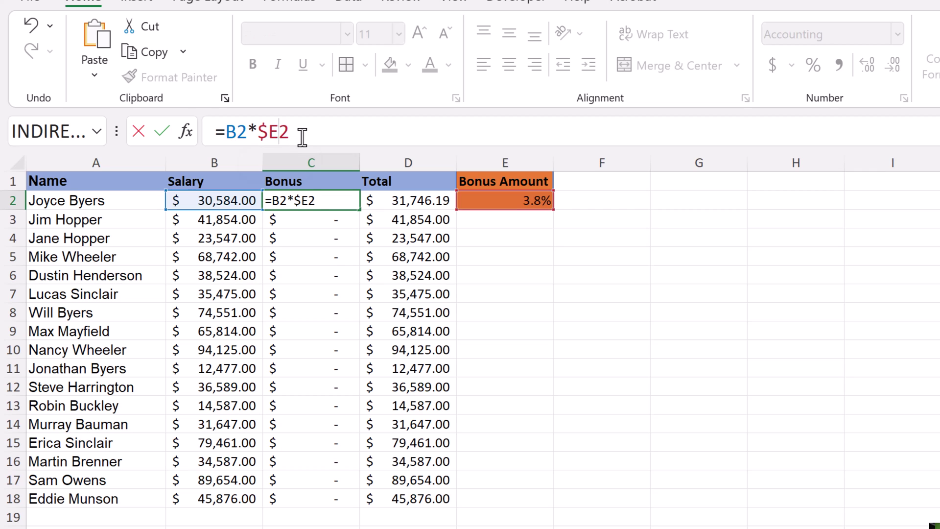
text($)
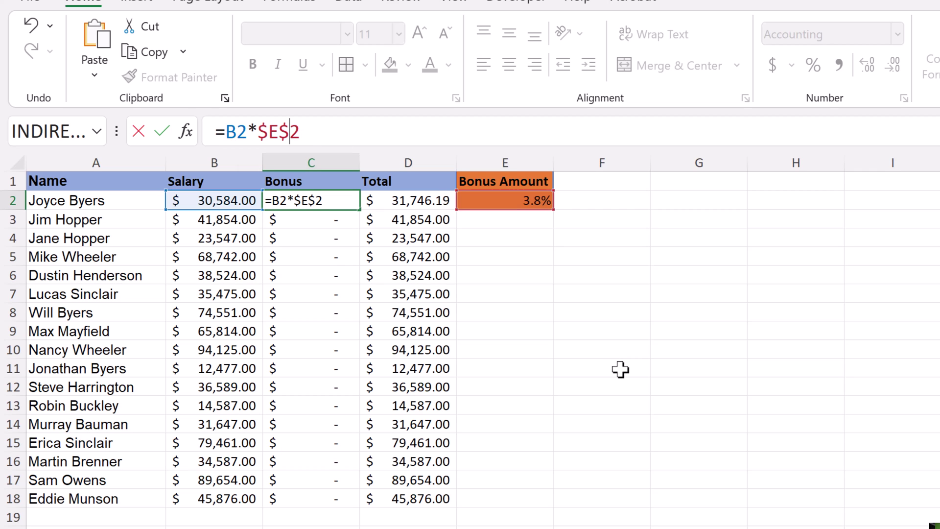
key(Return)
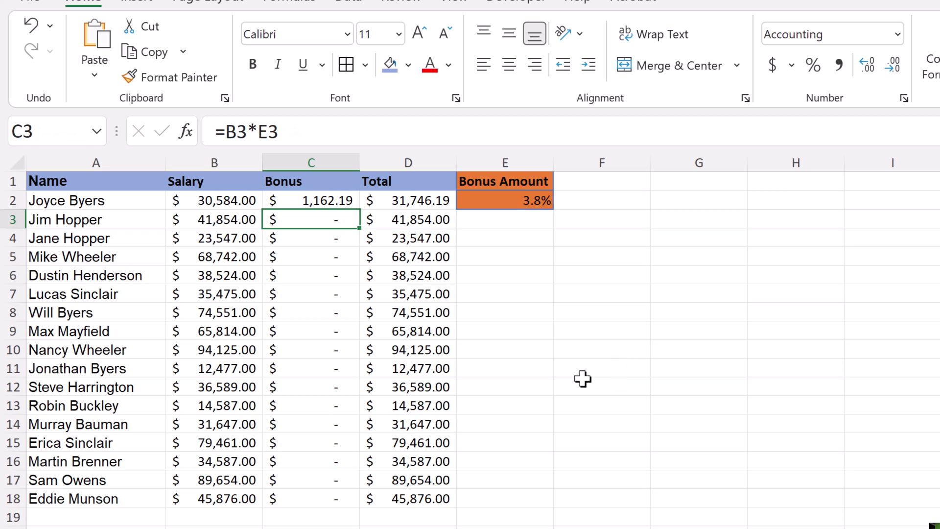
click(336, 203)
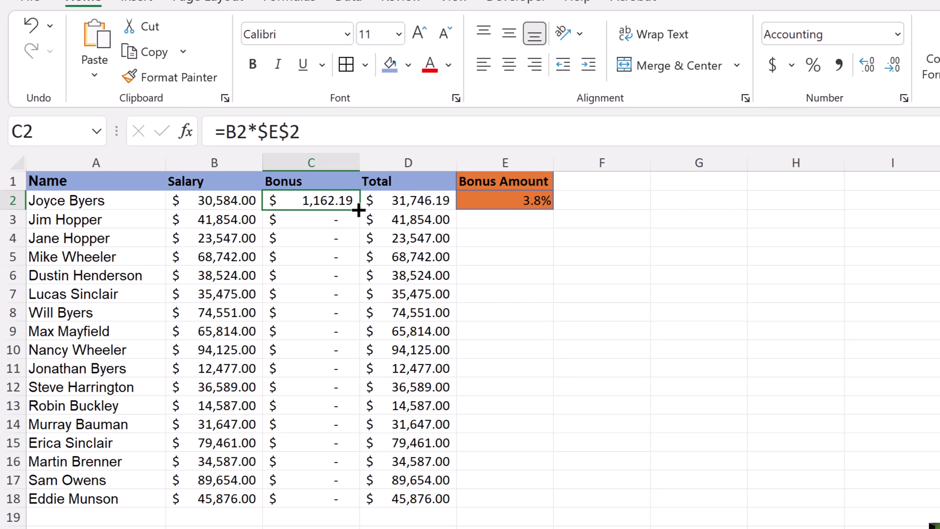
double_click(359, 210)
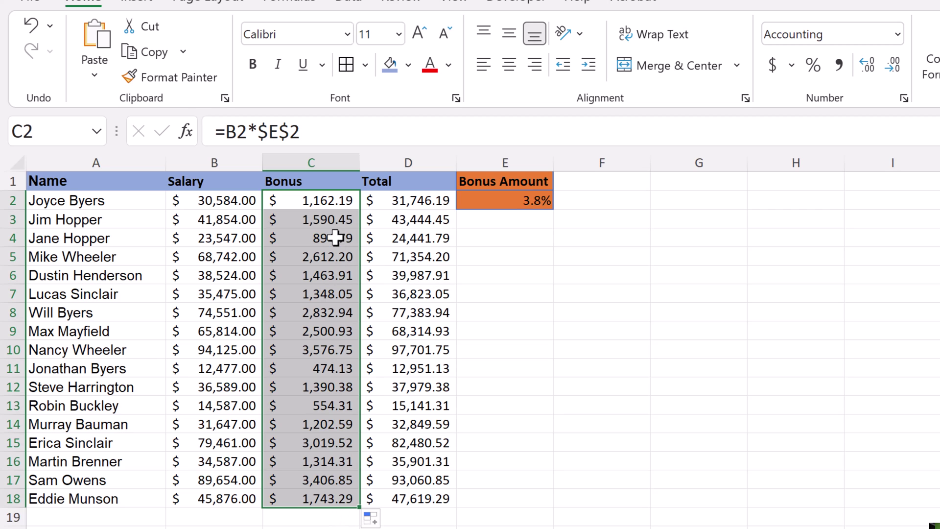
click(334, 223)
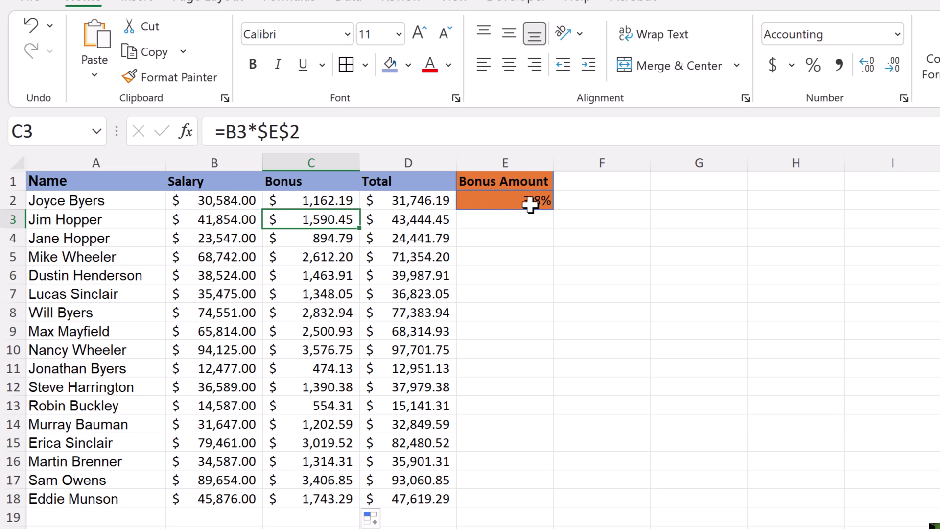
- Select Bonus cell C4 to view its =B4*$E$2 formula
click(337, 242)
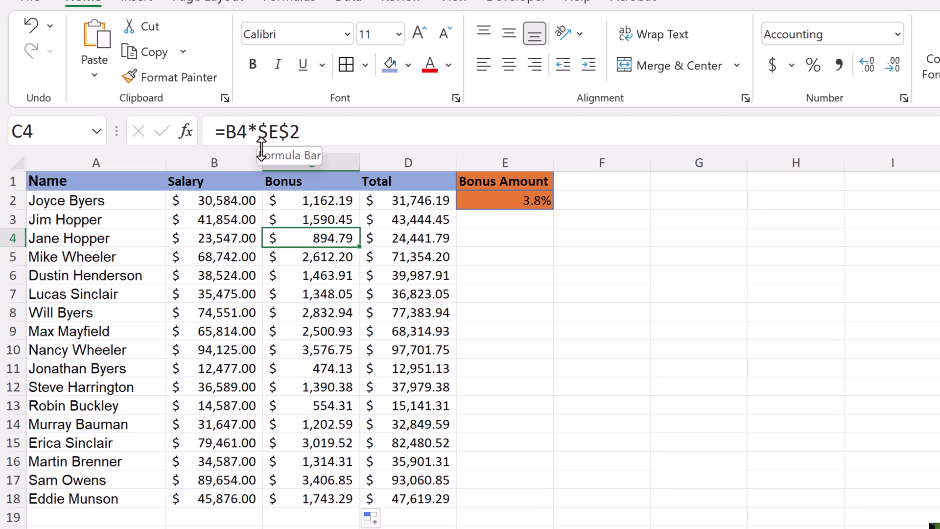
- Drop the row lock from the rate reference in C4 and C2 (=B2*$E2), then refill the Bonus column
click(290, 132)
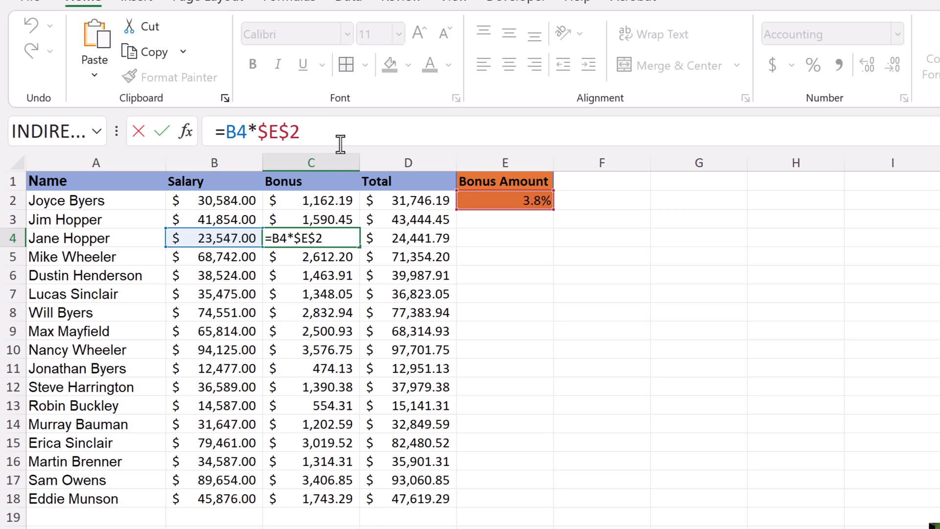
key(BackSpace)
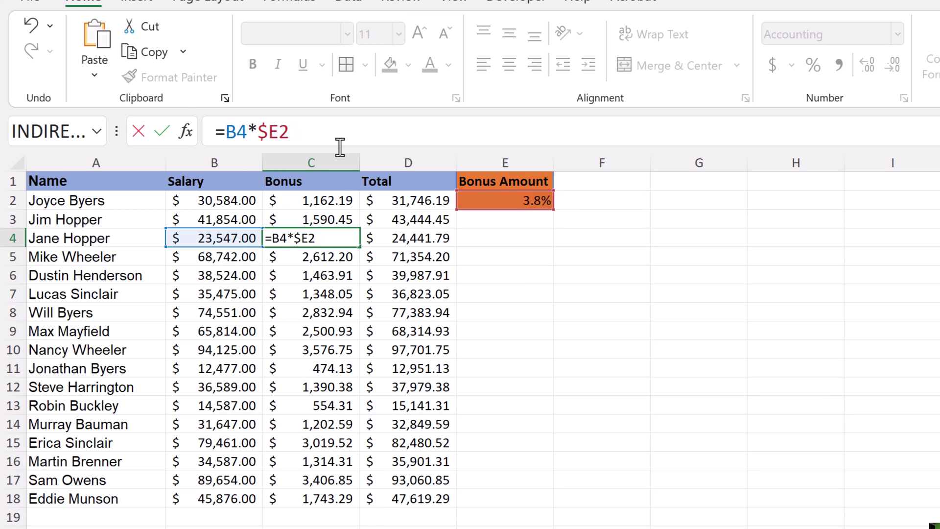
key(Return)
click(338, 200)
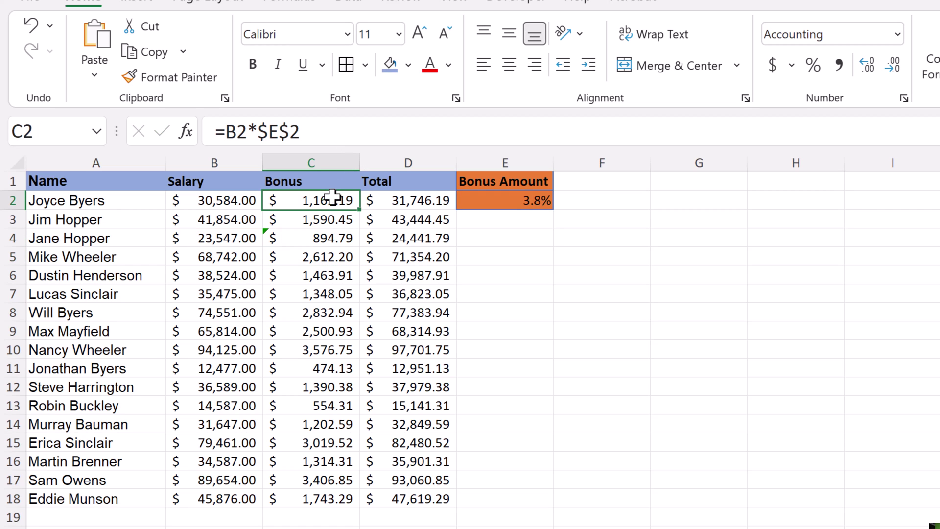
click(291, 131)
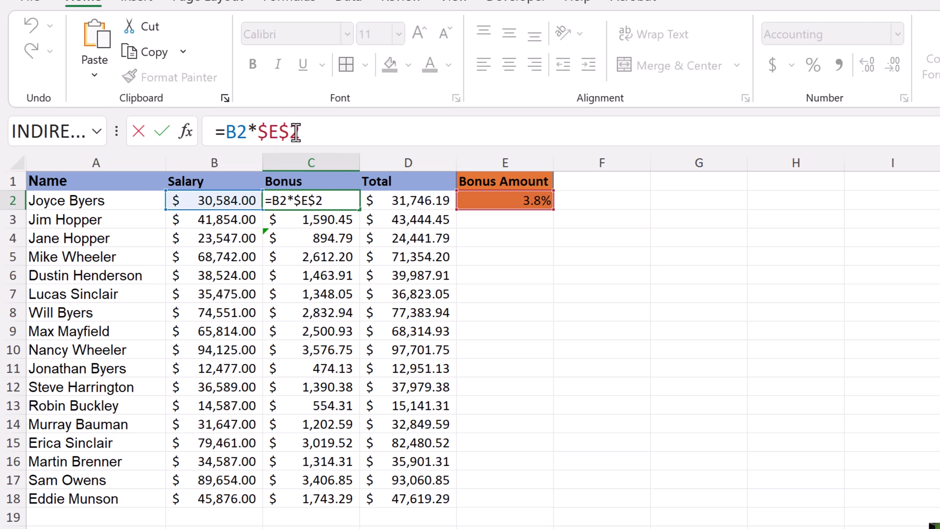
key(BackSpace)
text($)
key(Return)
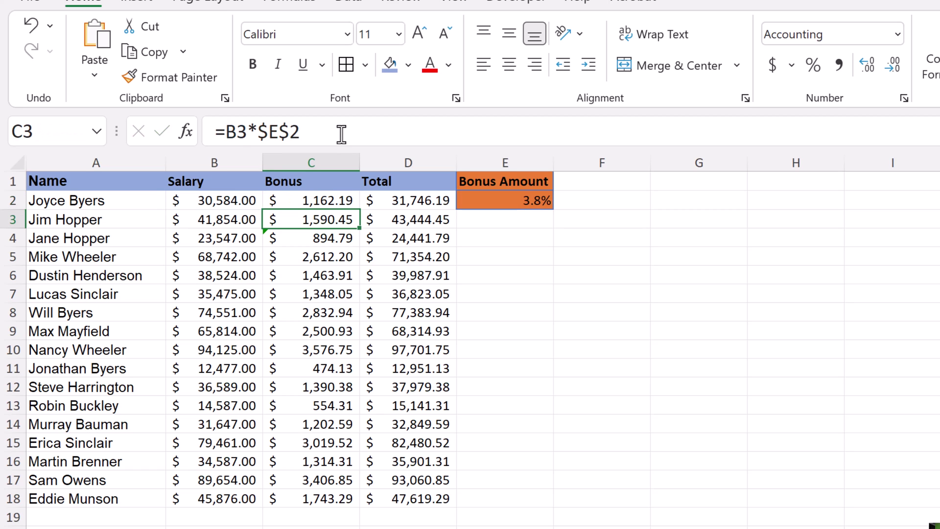
click(320, 201)
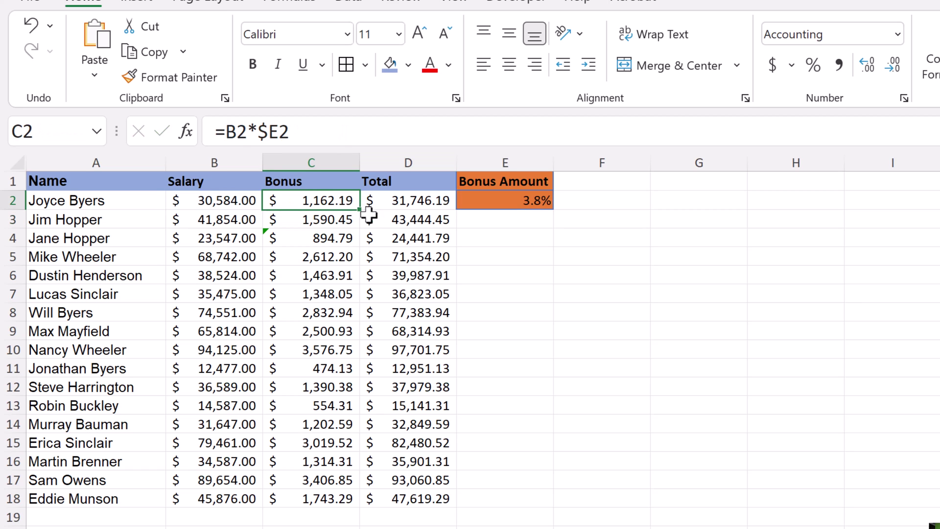
double_click(361, 209)
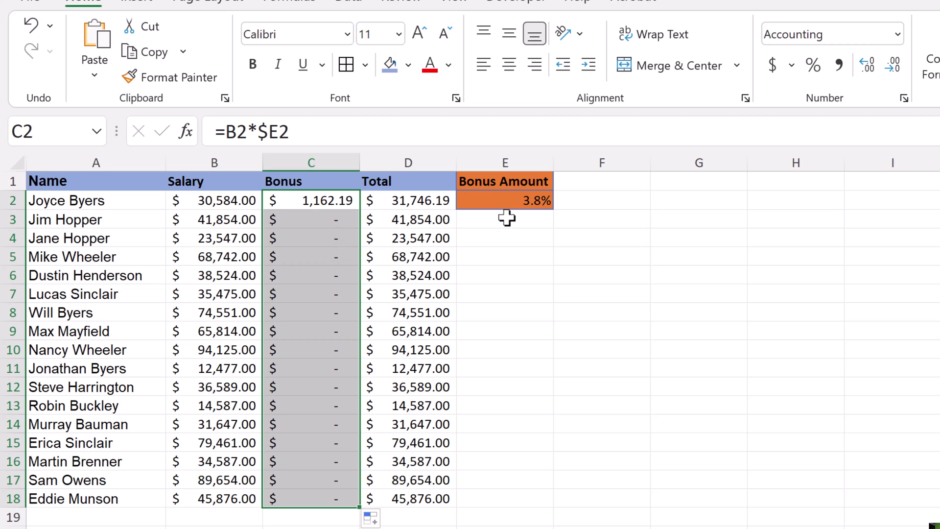
- Inspect the empty cells below the rate in column E and the copied formulas in C6–C8
click(507, 219)
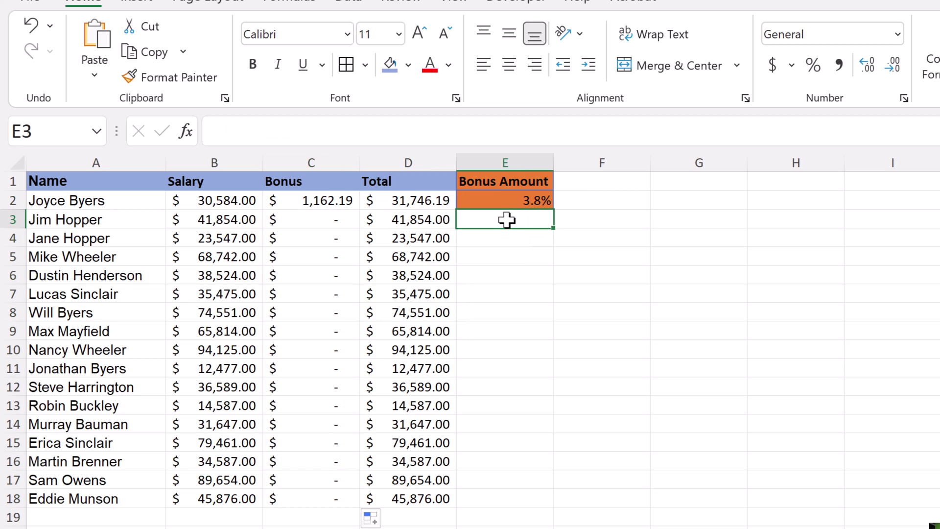
click(508, 241)
click(507, 256)
click(509, 275)
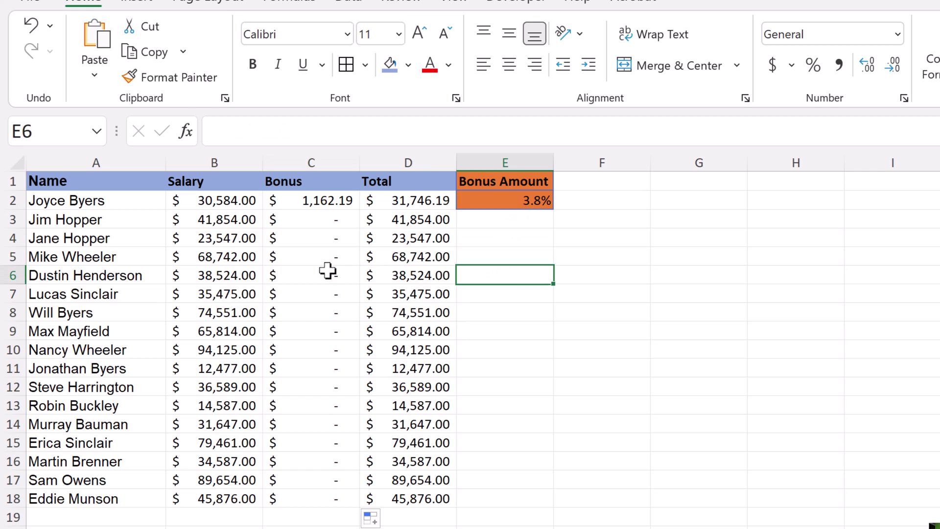
click(327, 272)
click(337, 291)
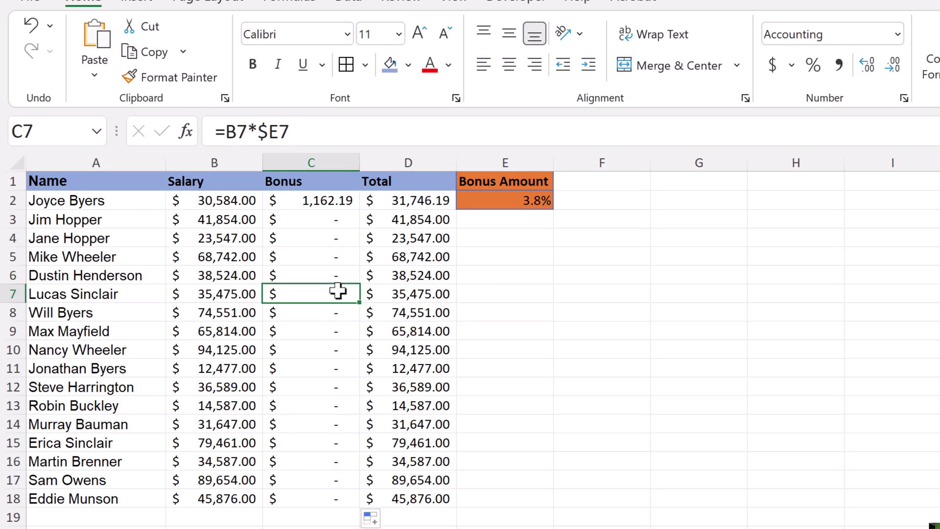
click(331, 312)
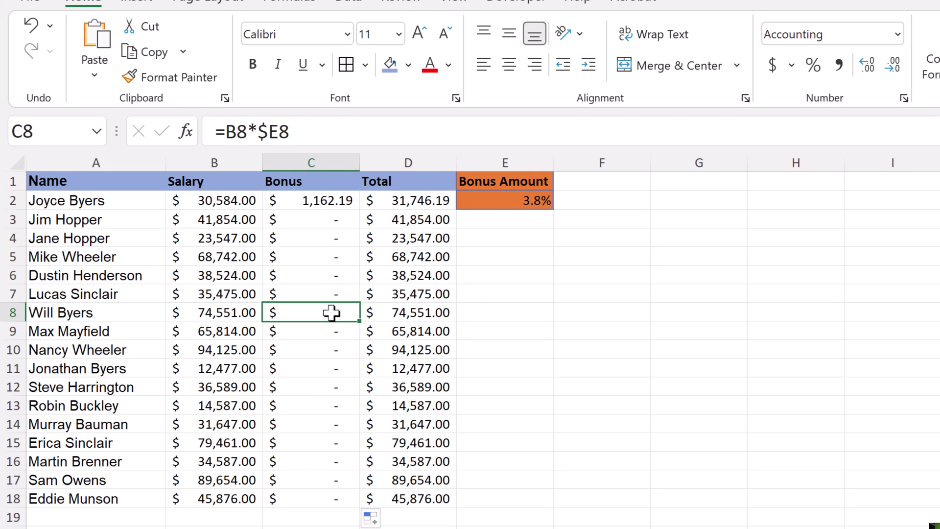
- Rewrite C2 as =B2*E$2, refill it down to C18, and check C3
click(336, 199)
click(268, 132)
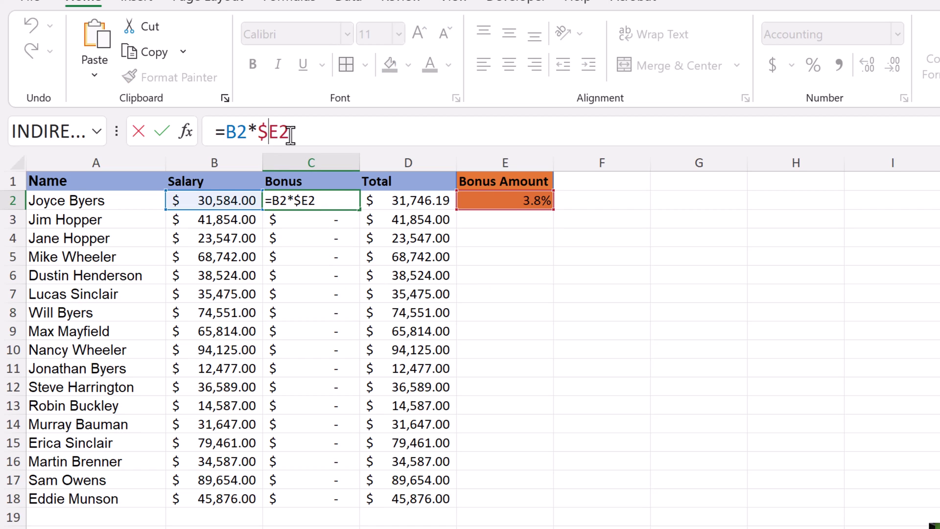
key(BackSpace)
text($)
key(BackSpace)
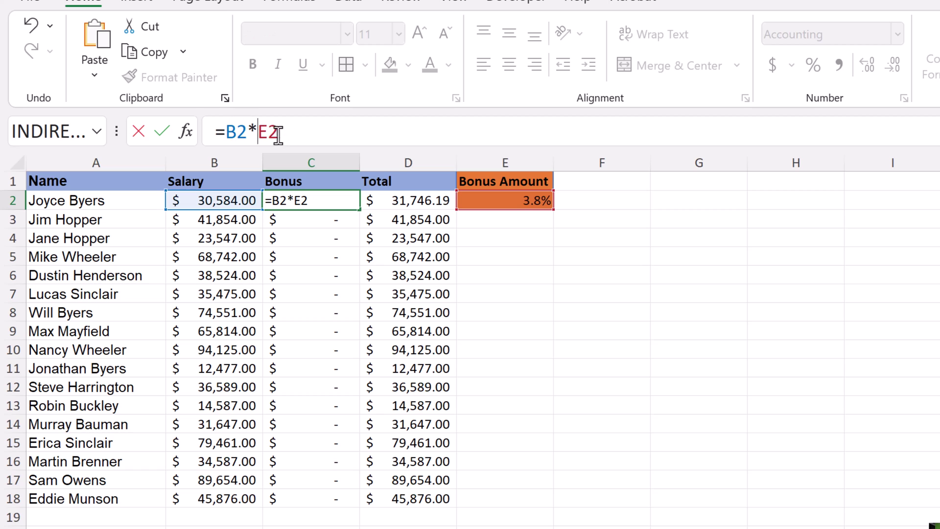
click(269, 132)
text($)
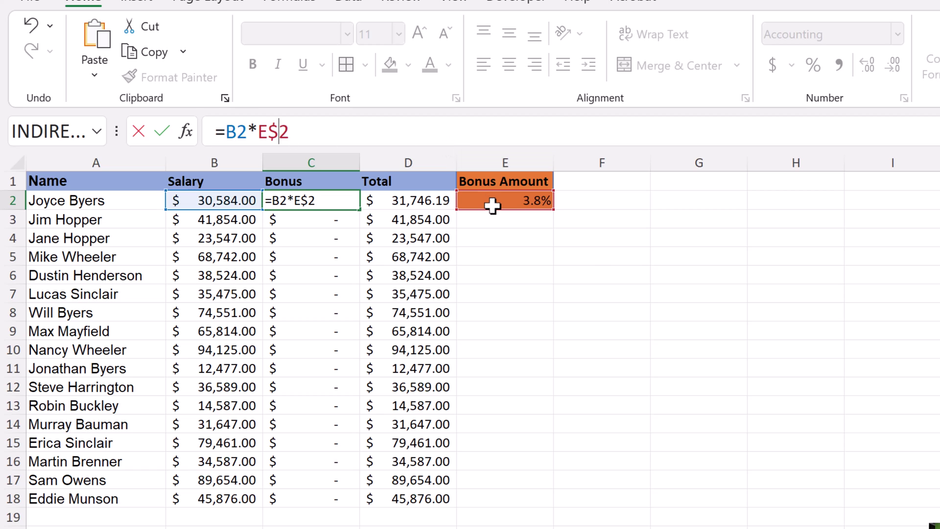
key(Return)
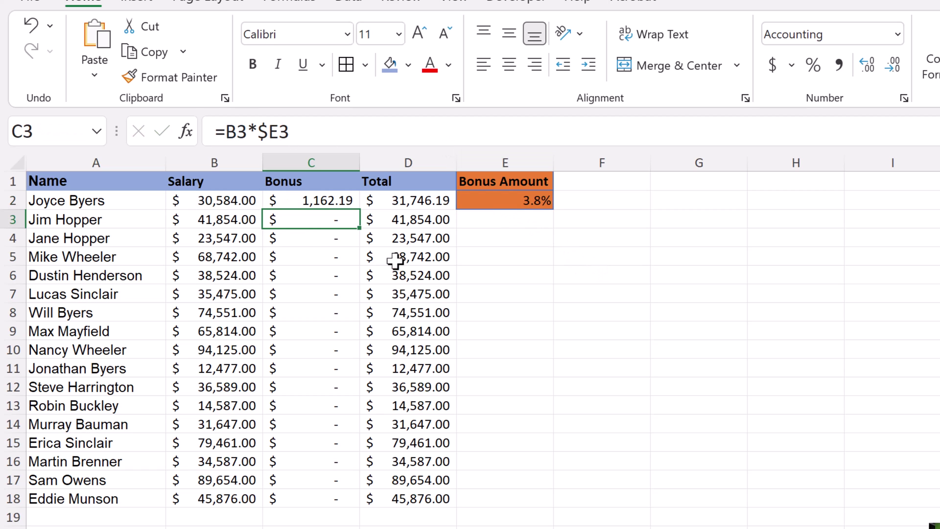
click(322, 201)
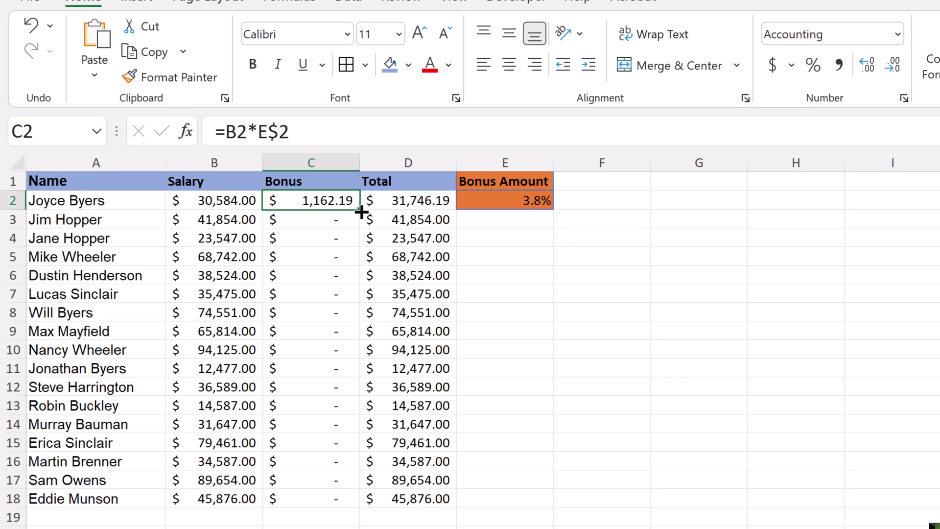
double_click(361, 211)
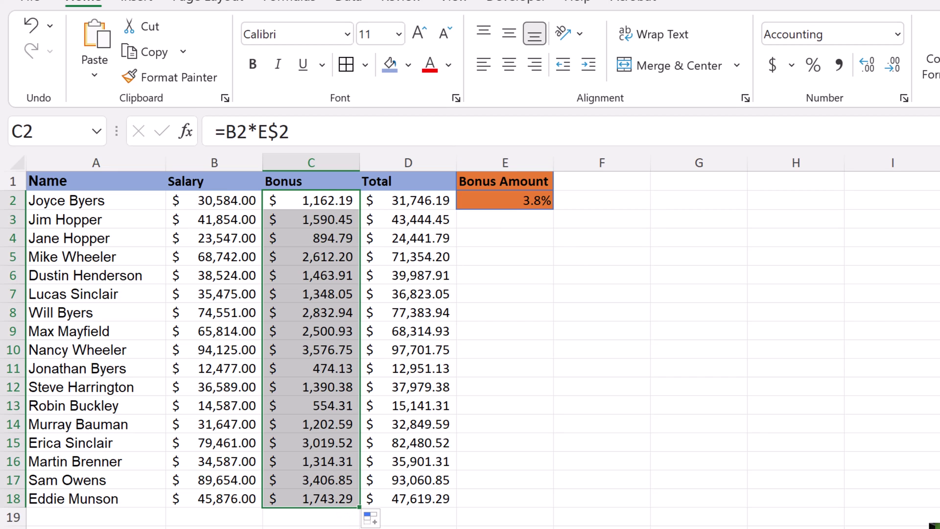
click(329, 221)
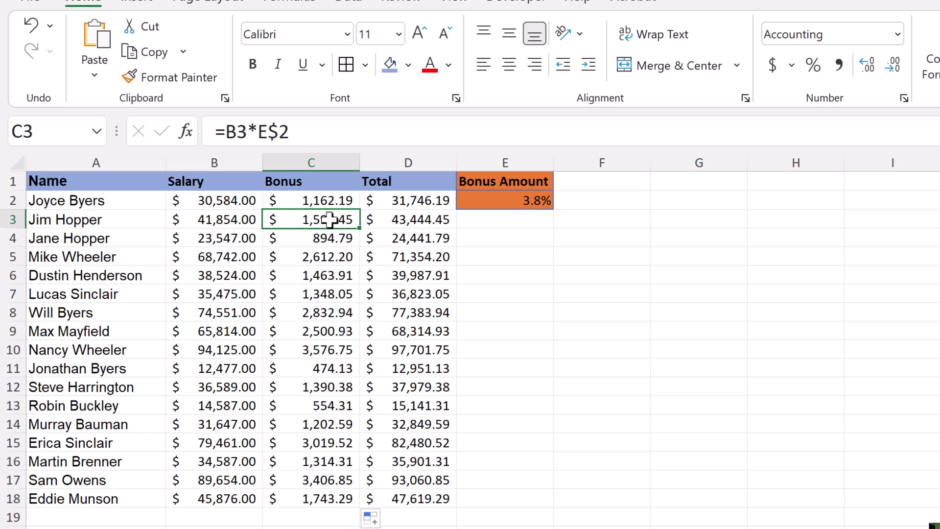
- Select C4 to confirm its copied formula reads =B4*E$2
click(332, 242)
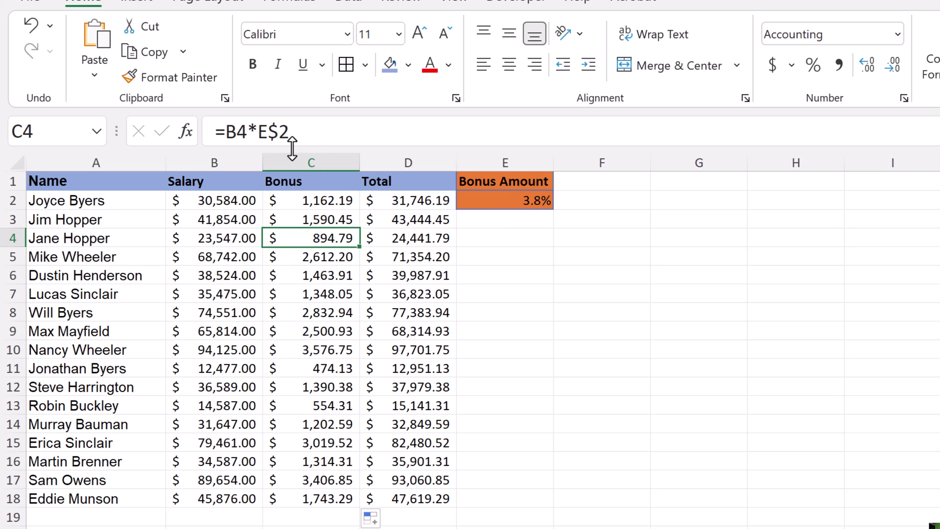
- Cycle C2's rate reference with F4 through $E$2, E$2 and $E2, ending at plain E2
click(277, 132)
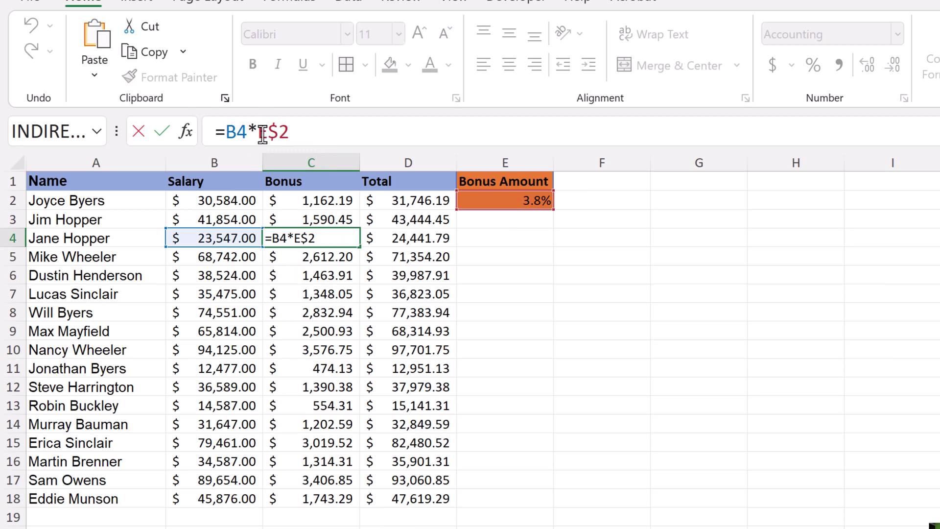
key(BackSpace)
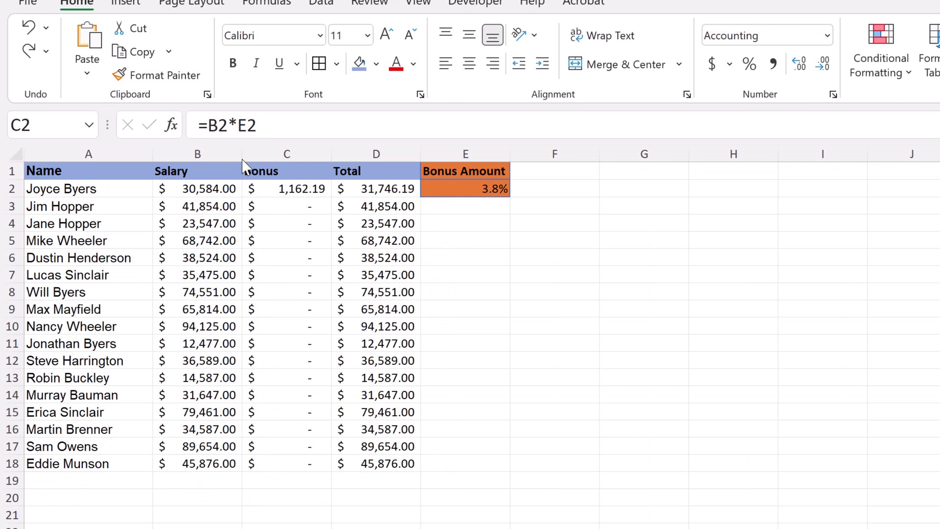
click(248, 126)
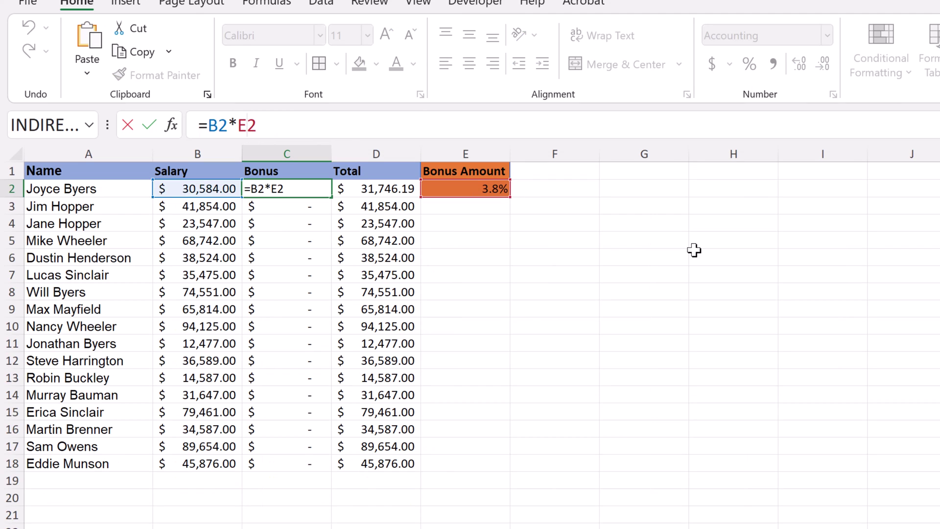
key(F4)
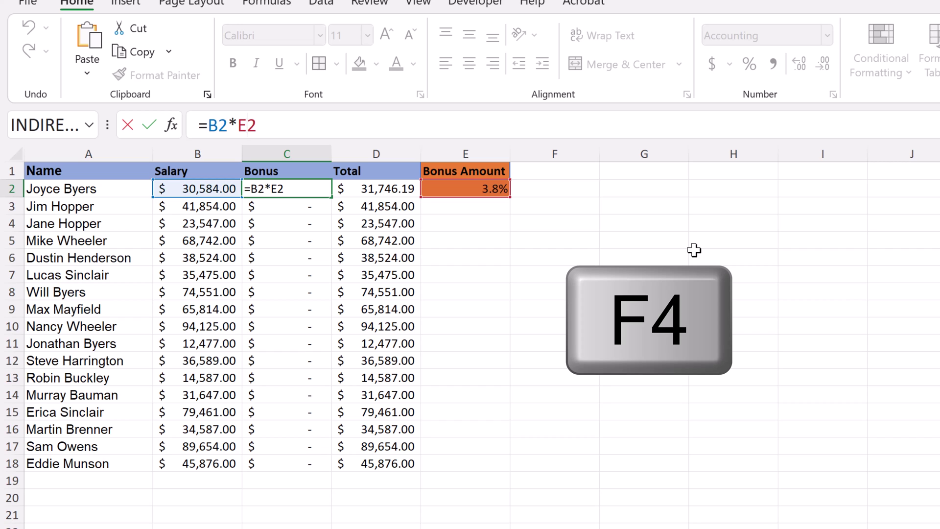
key(F4)
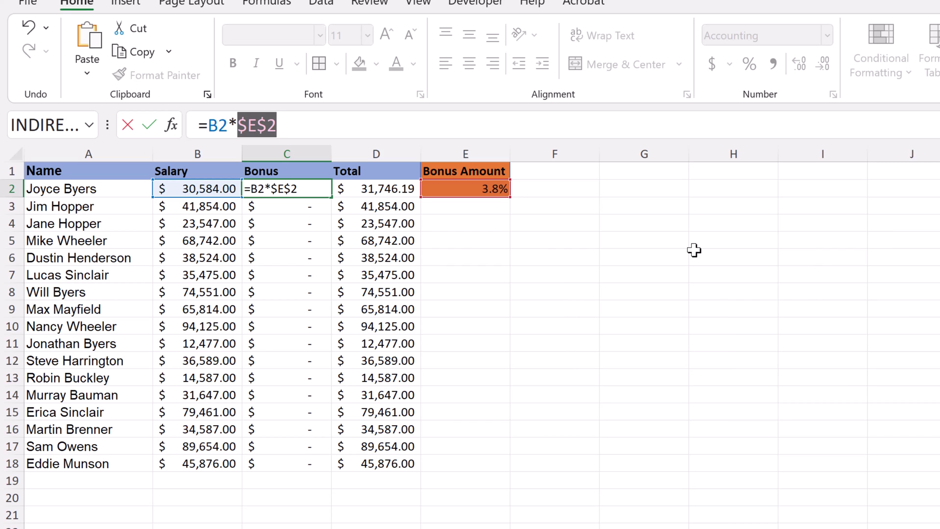
key(F4)
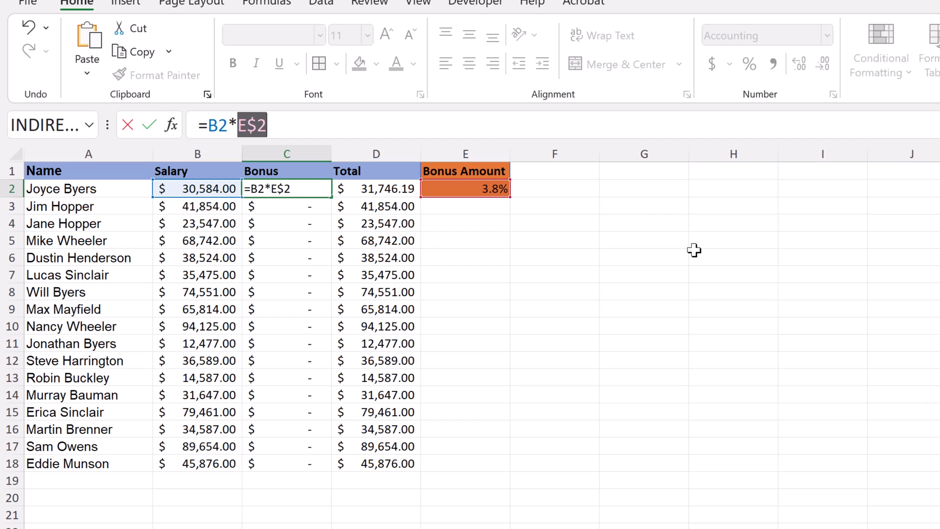
key(F4)
key(F4)
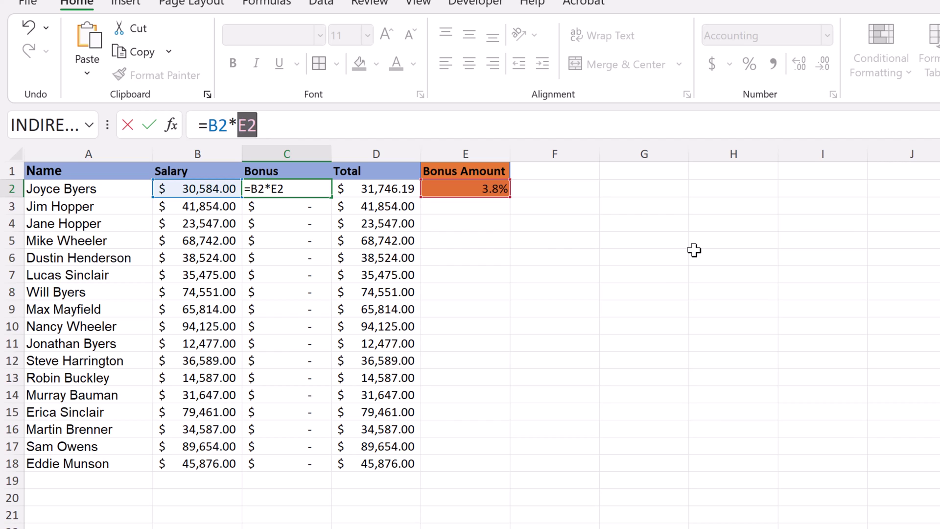